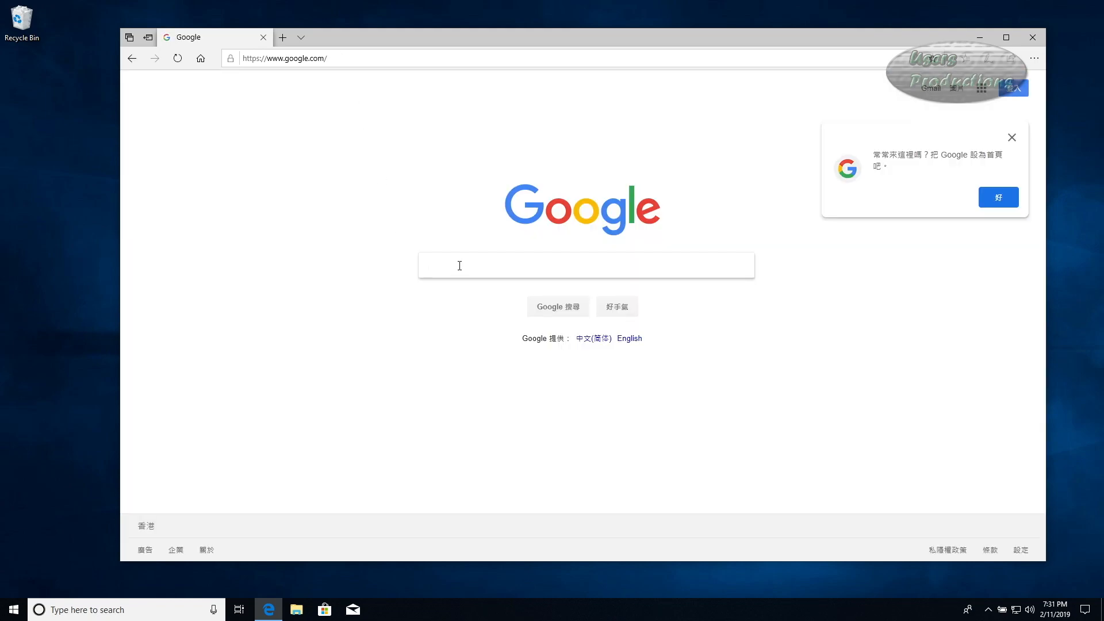
- Search Google for "visual studio", open Microsoft's Visual Studio site and go to the Visual Studio IDE page
text(visual studio)
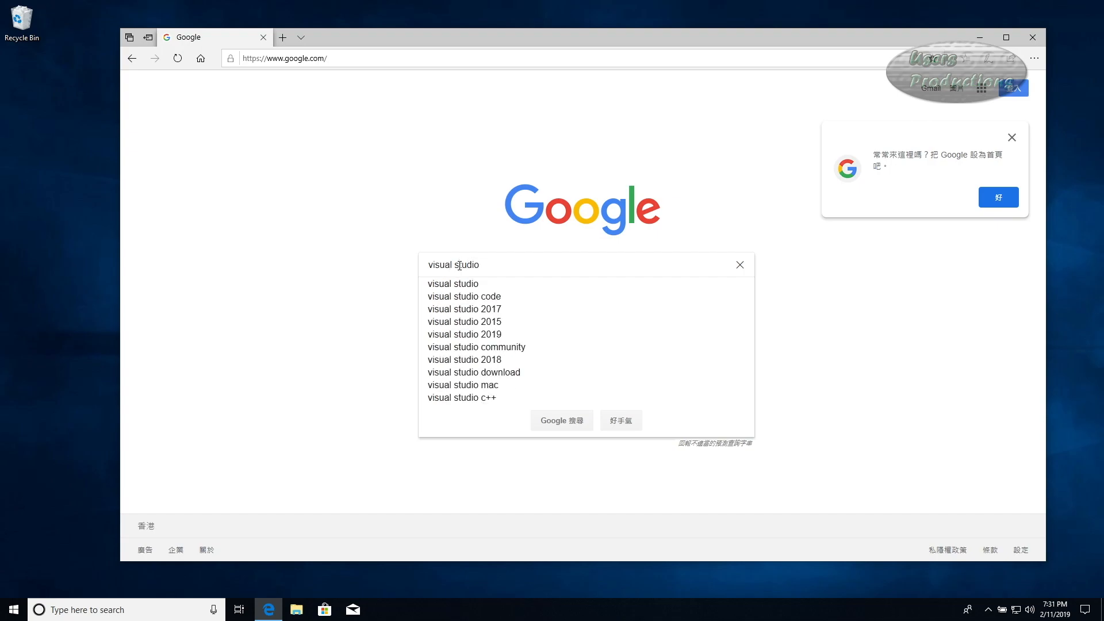
key(Return)
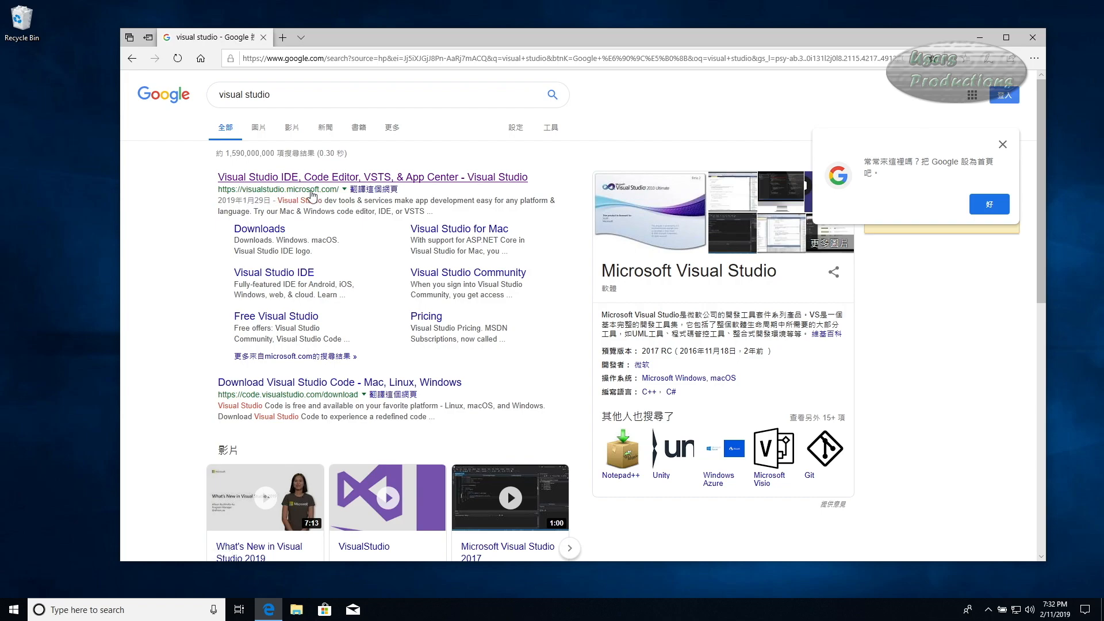
click(322, 181)
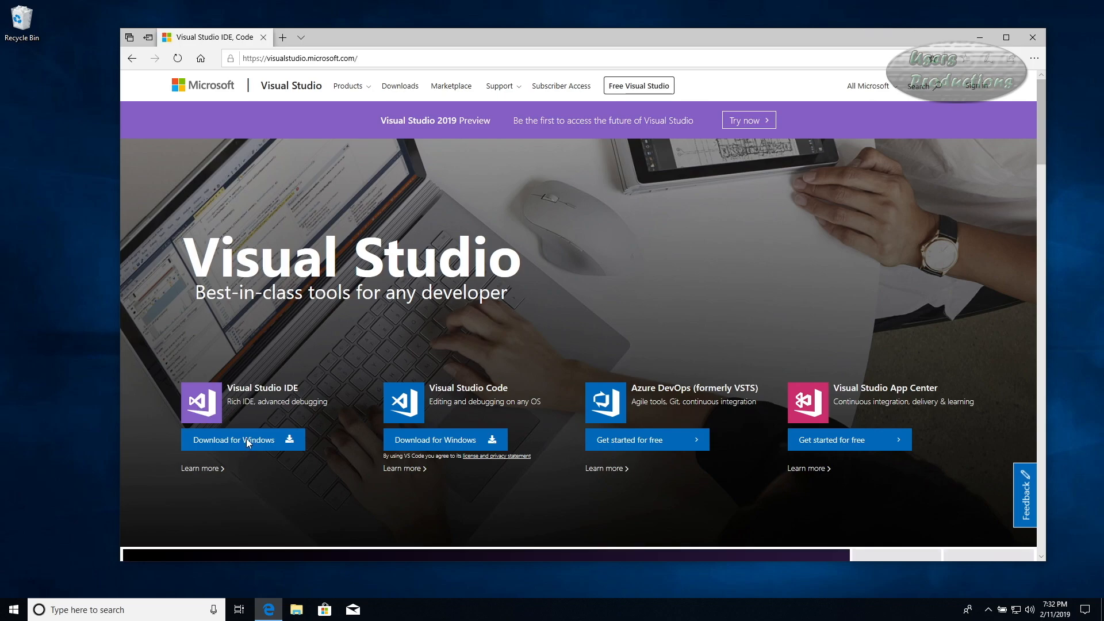
click(199, 405)
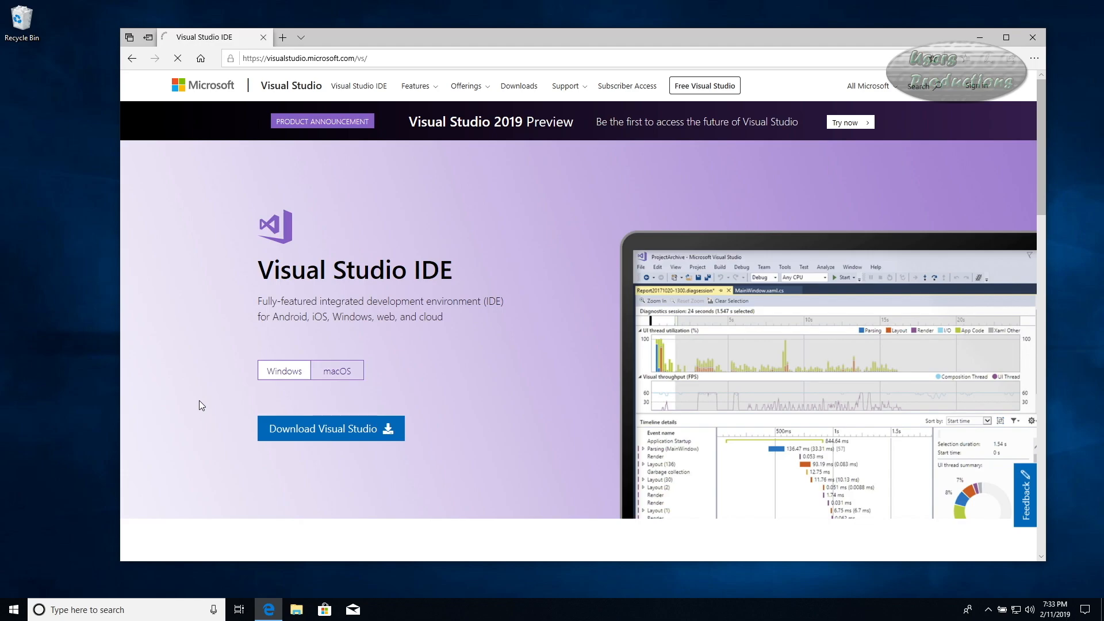
- Download the Community edition of Visual Studio for Windows and save the installer file
mouse_move(339, 431)
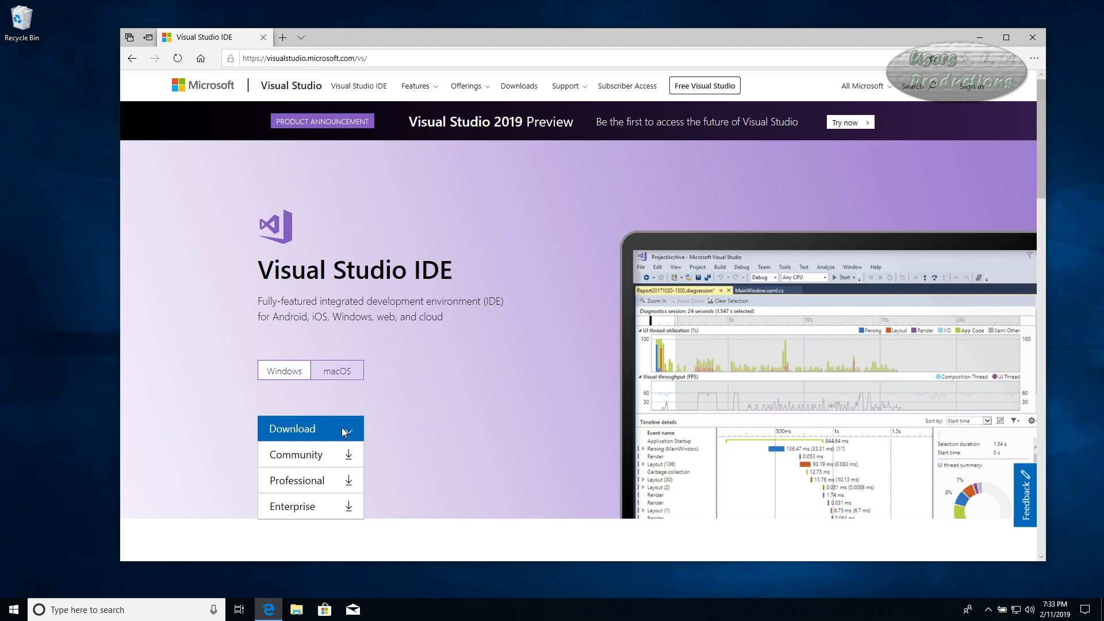
click(303, 459)
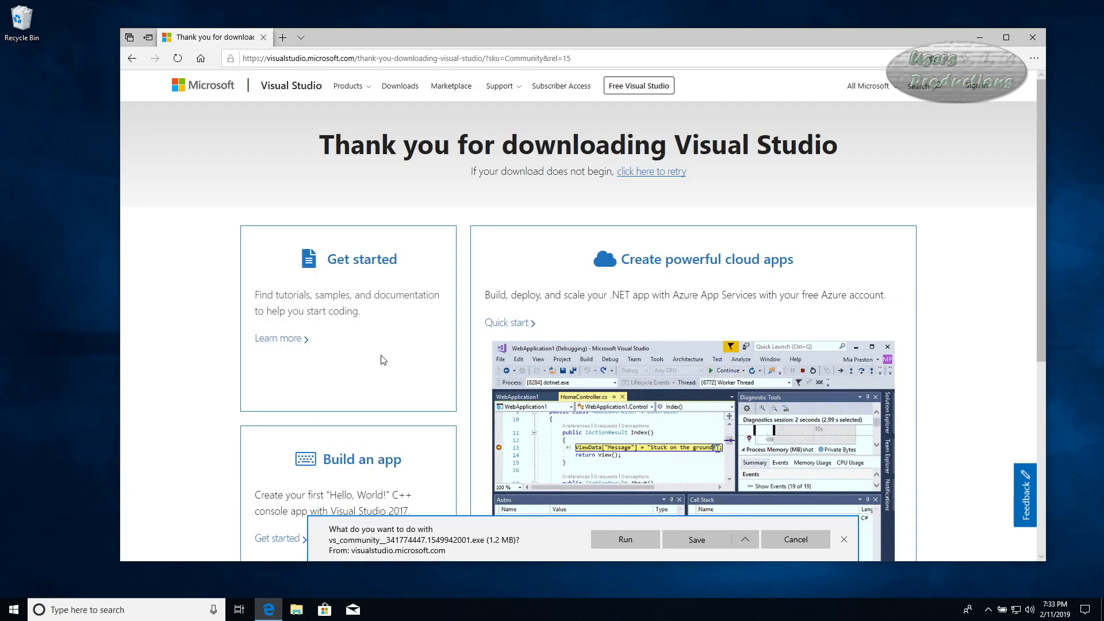
click(697, 541)
scroll(625, 422, down, 5)
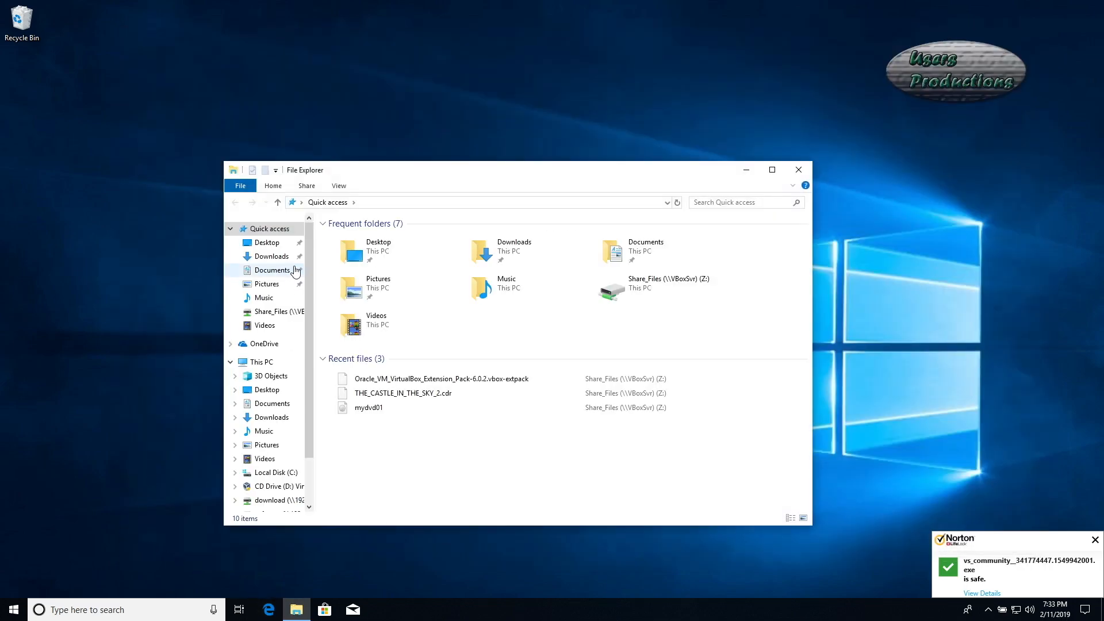
- Run the vs_community installer from the Downloads folder as administrator, allow it to make changes and continue past the license notice
click(272, 256)
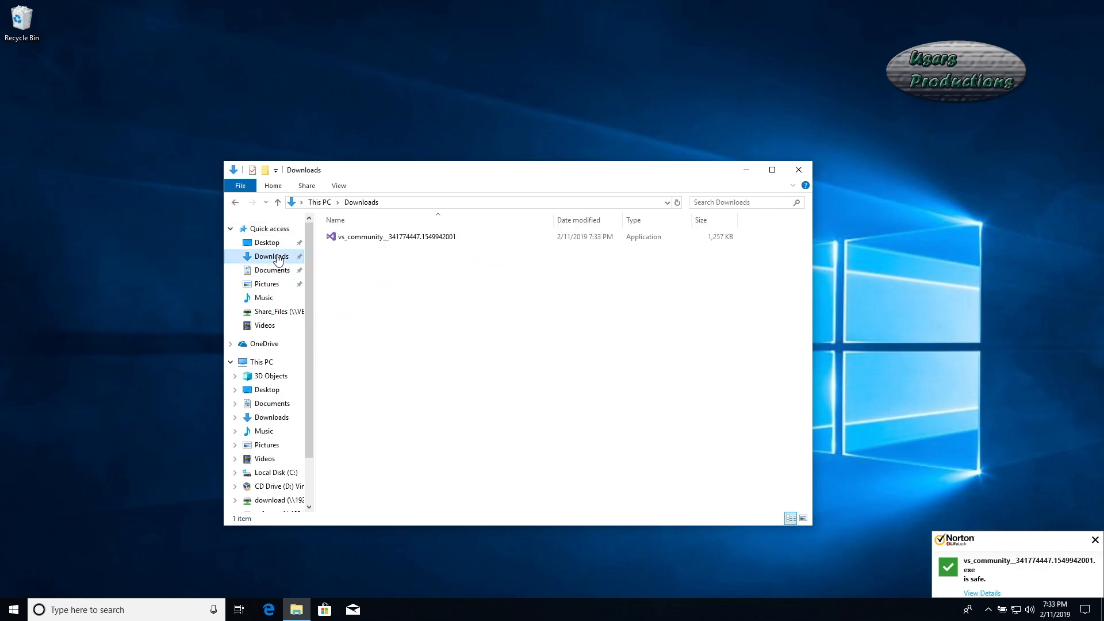
click(378, 242)
double_click(377, 237)
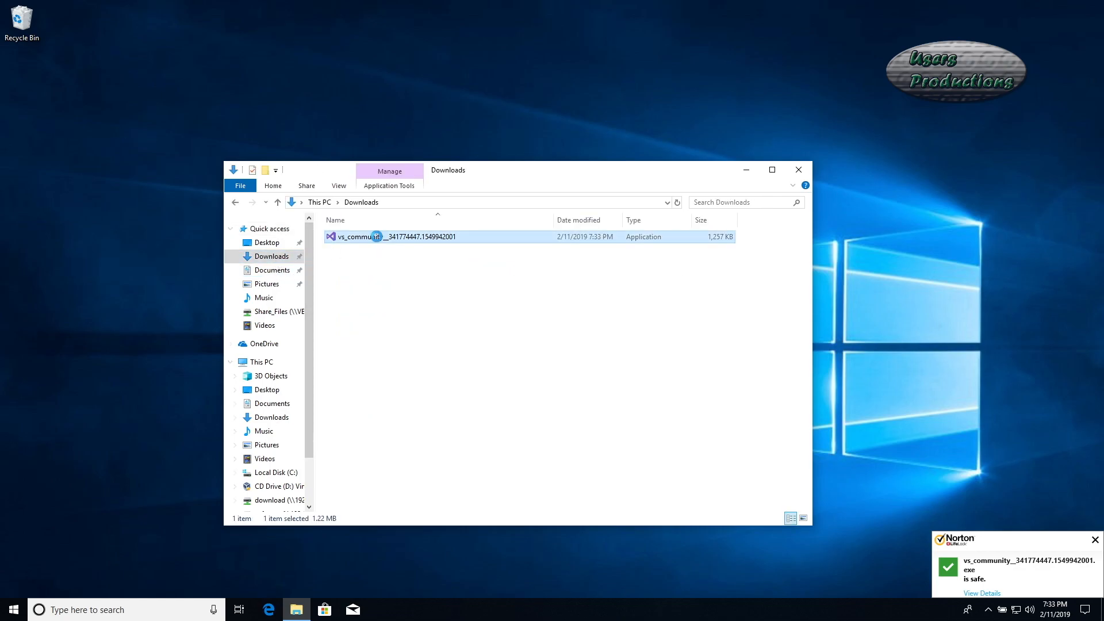
right_click(377, 236)
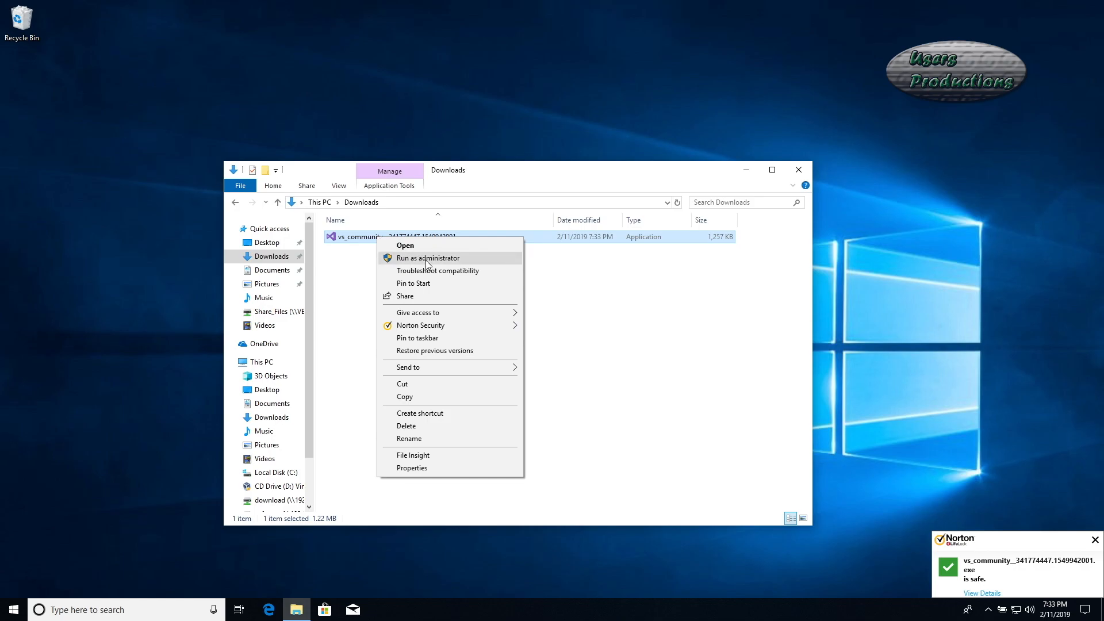
click(422, 260)
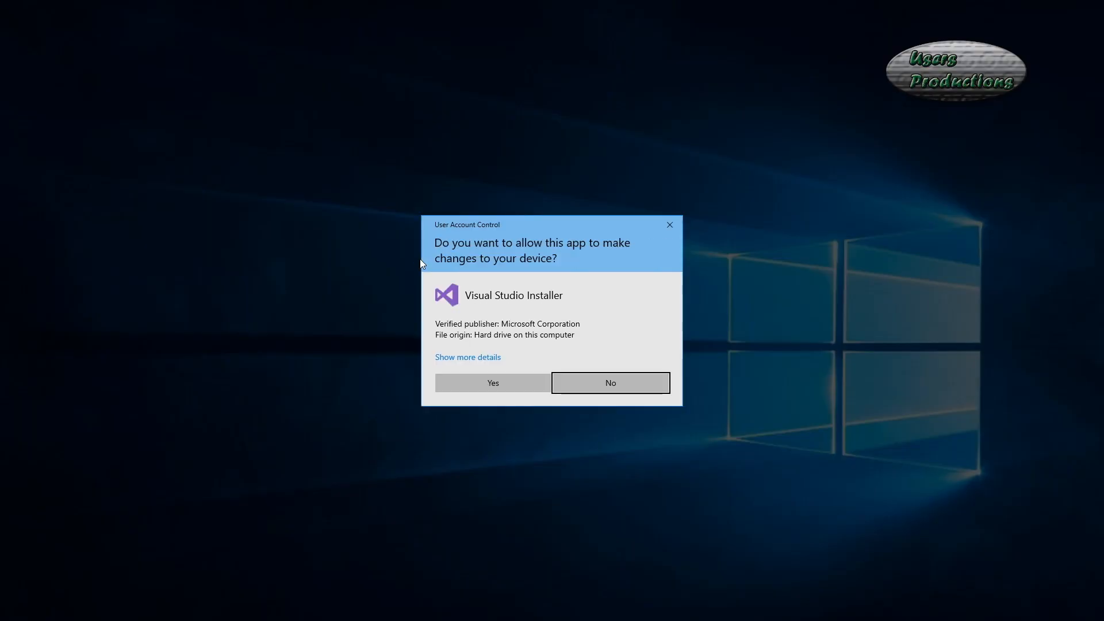
click(495, 382)
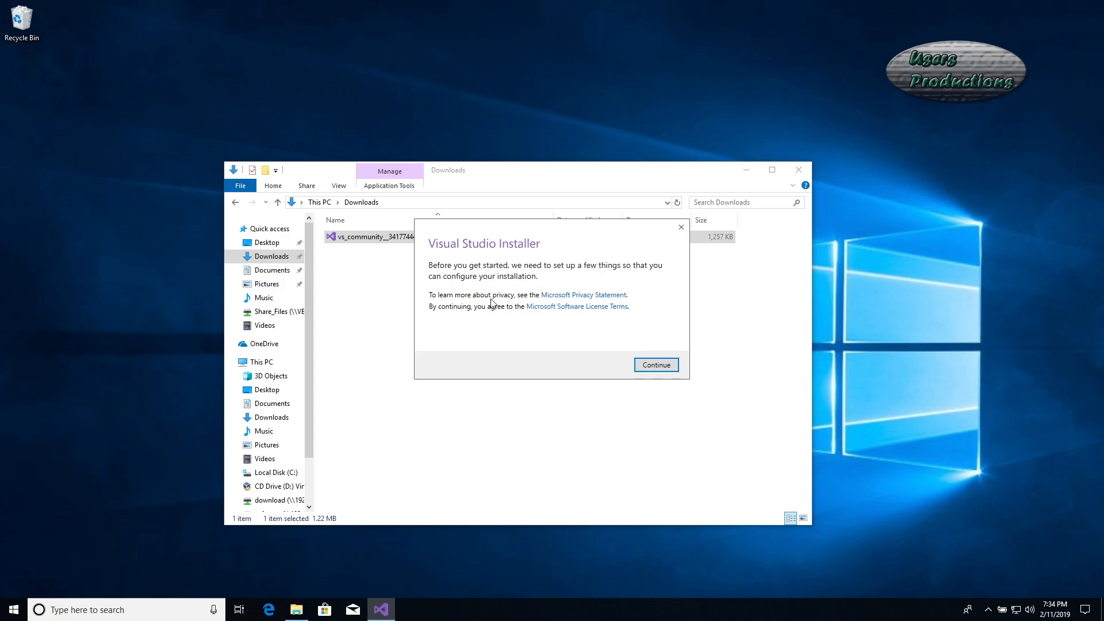
click(660, 369)
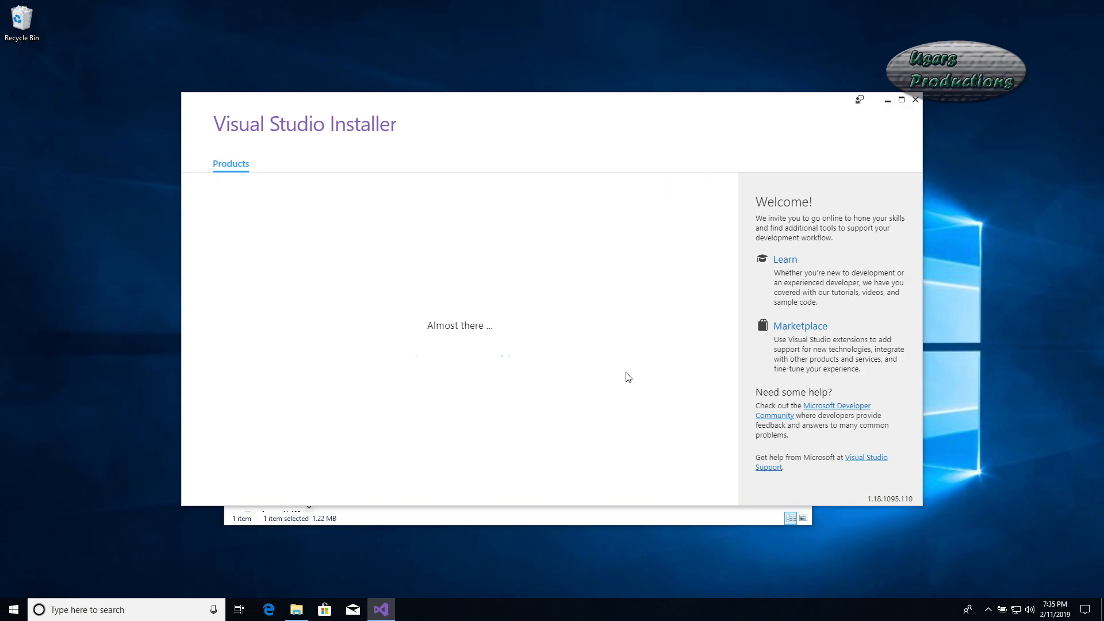
- Review the available workloads, individual components, language packs and installation locations for Visual Studio Community 2017
scroll(690, 229, down, 3)
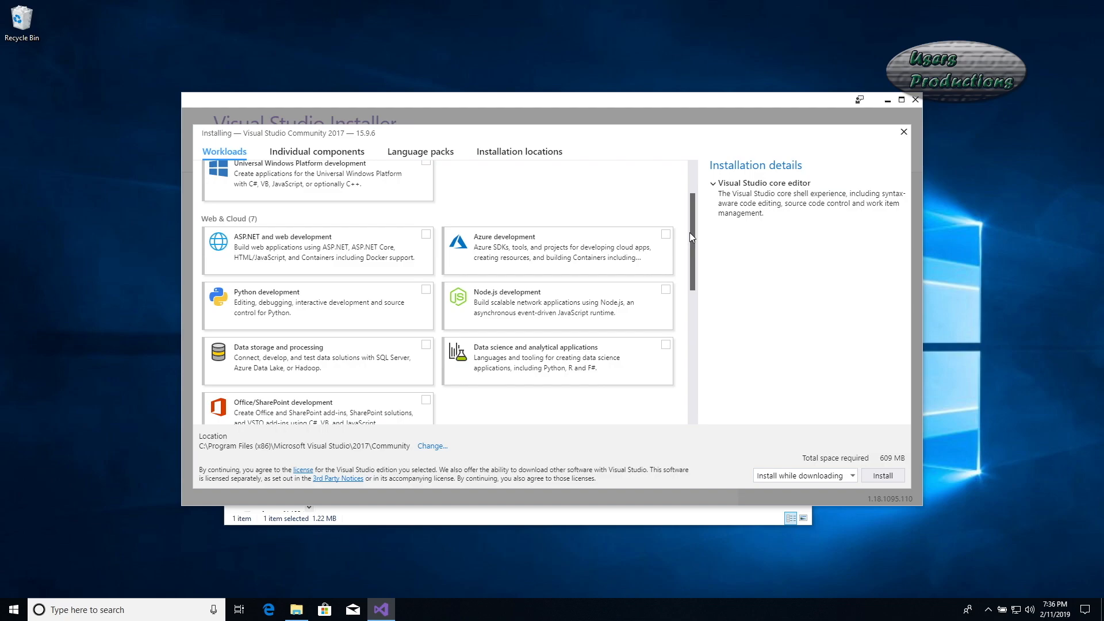
drag(690, 233, 685, 328)
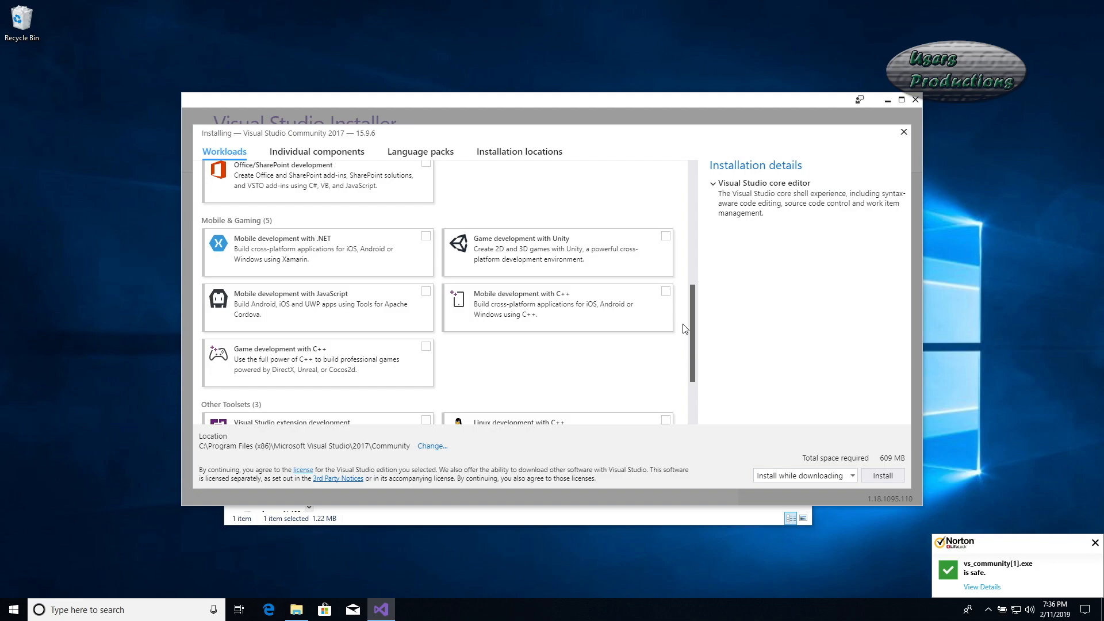
drag(686, 329, 682, 379)
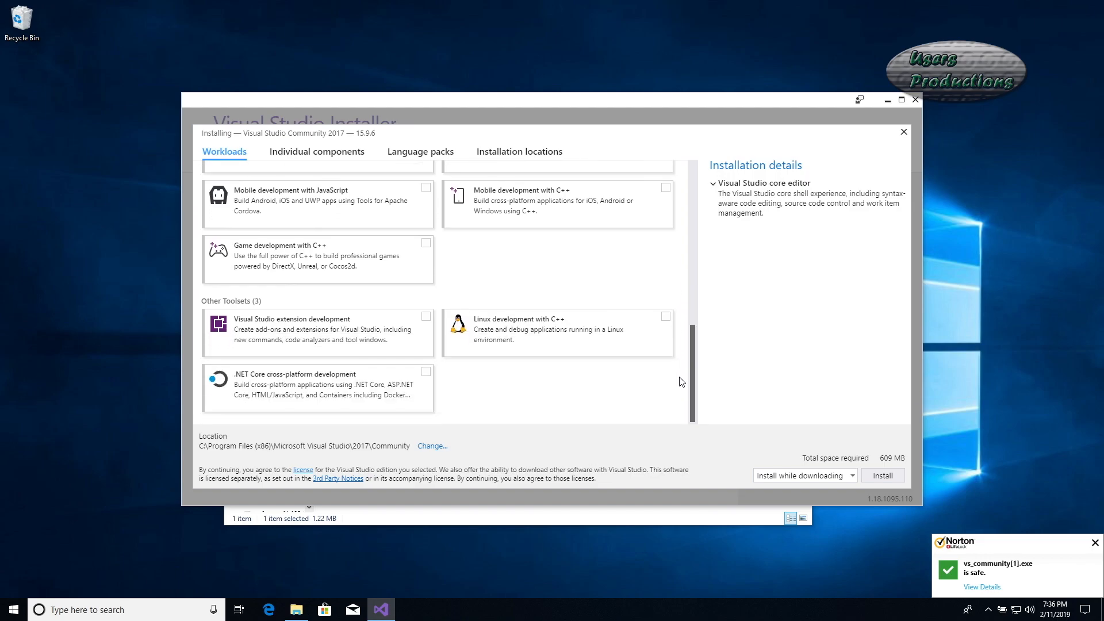
mouse_move(681, 381)
mouse_down()
mouse_move(688, 343)
mouse_move(691, 393)
mouse_up()
drag(692, 392, 686, 163)
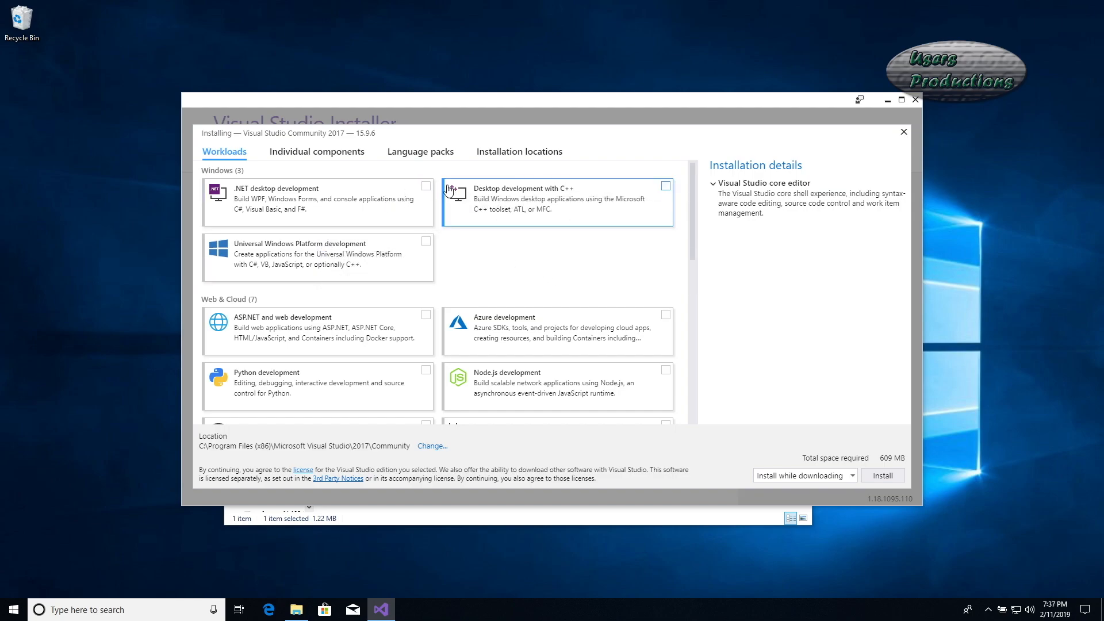
click(323, 155)
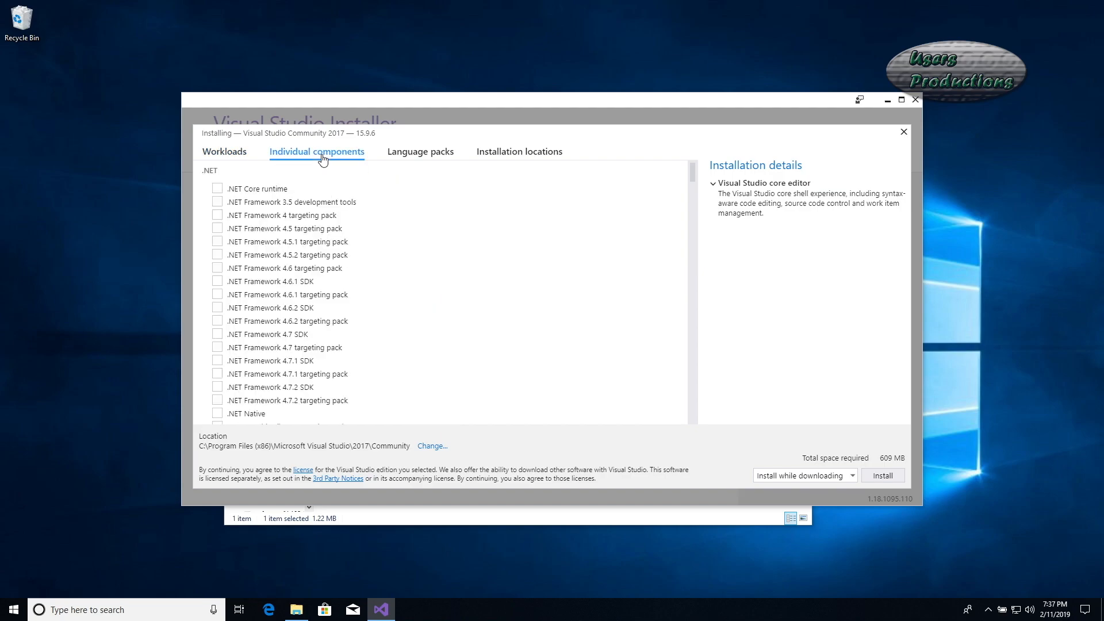
click(420, 153)
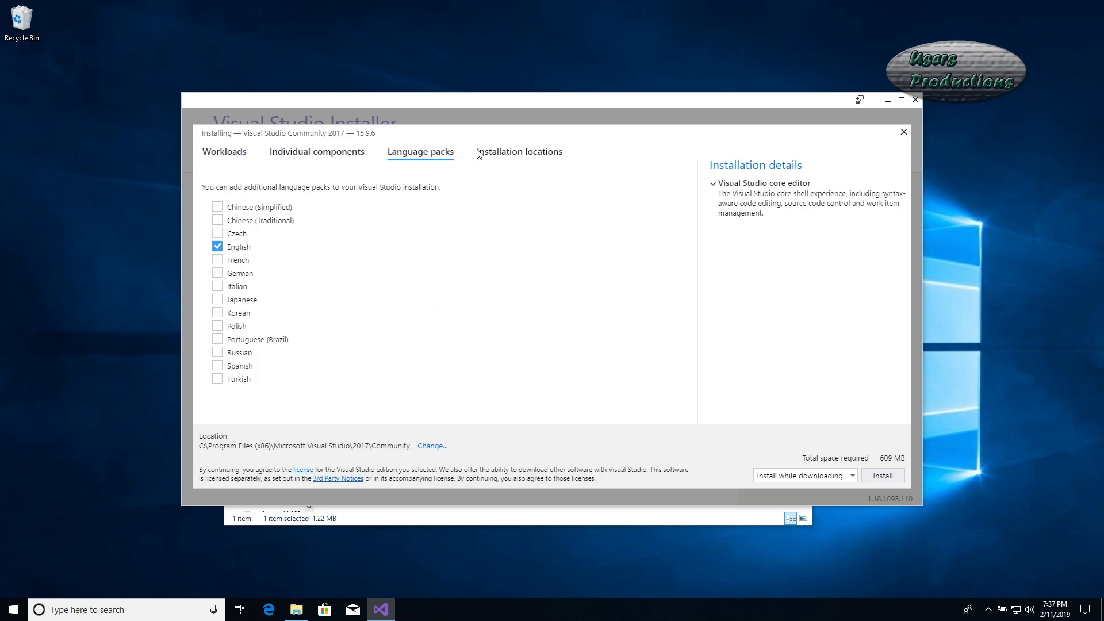
click(517, 154)
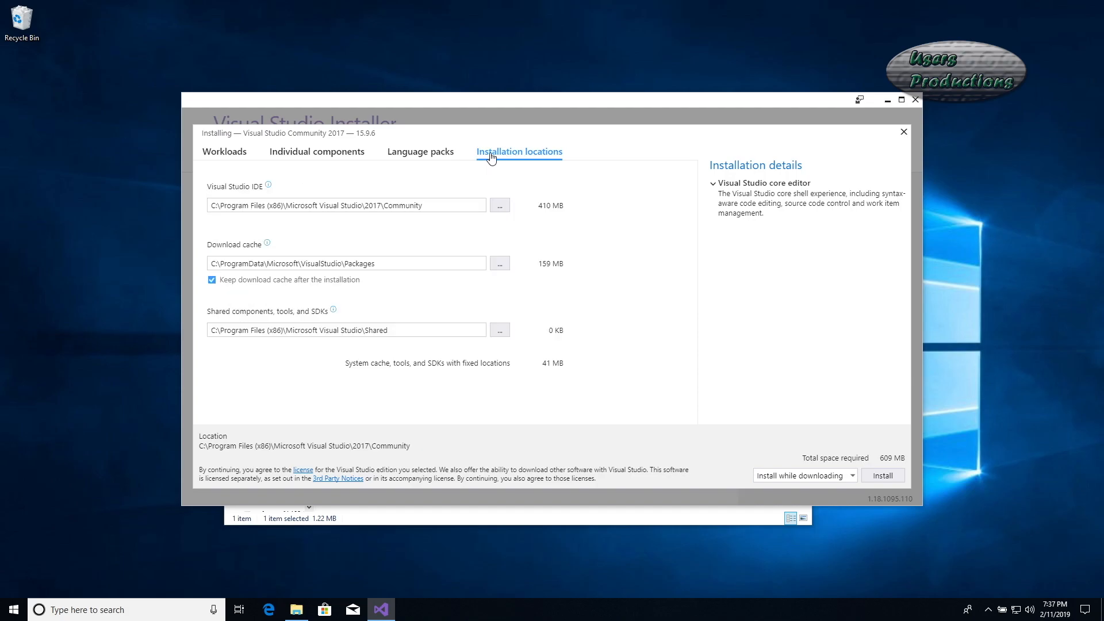
- Select the .NET desktop, Desktop C++, Universal Windows Platform and Python development workloads and start the installation
click(238, 154)
click(244, 193)
click(472, 219)
click(374, 257)
scroll(403, 288, down, 2)
click(322, 345)
scroll(402, 288, up, 2)
click(881, 476)
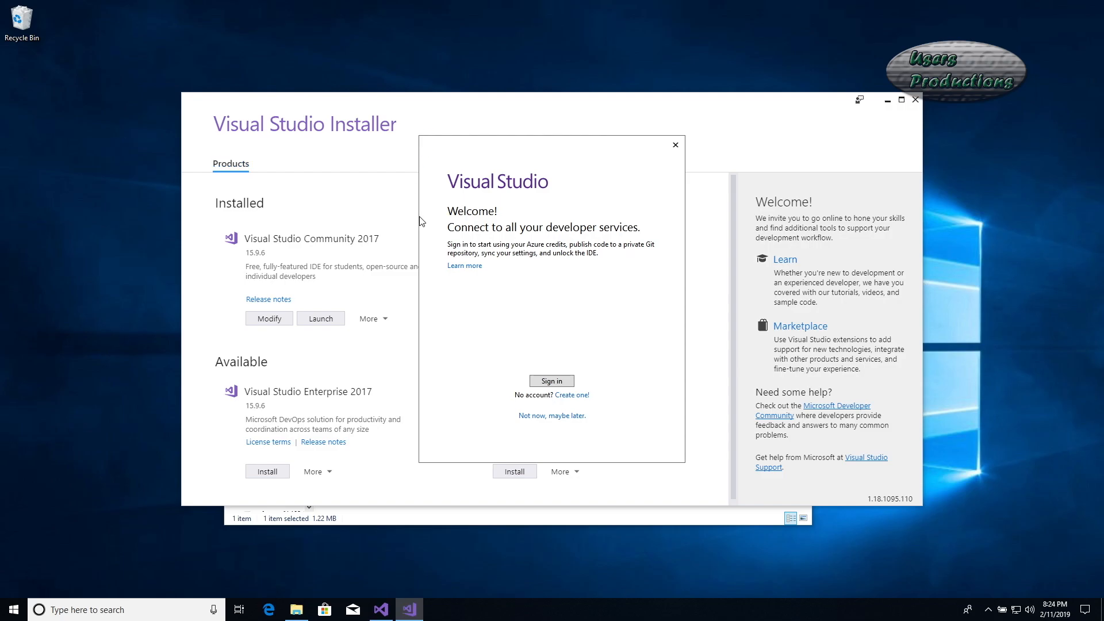
- Skip signing in, keep the General development settings, choose the Dark color theme and start Visual Studio
click(562, 416)
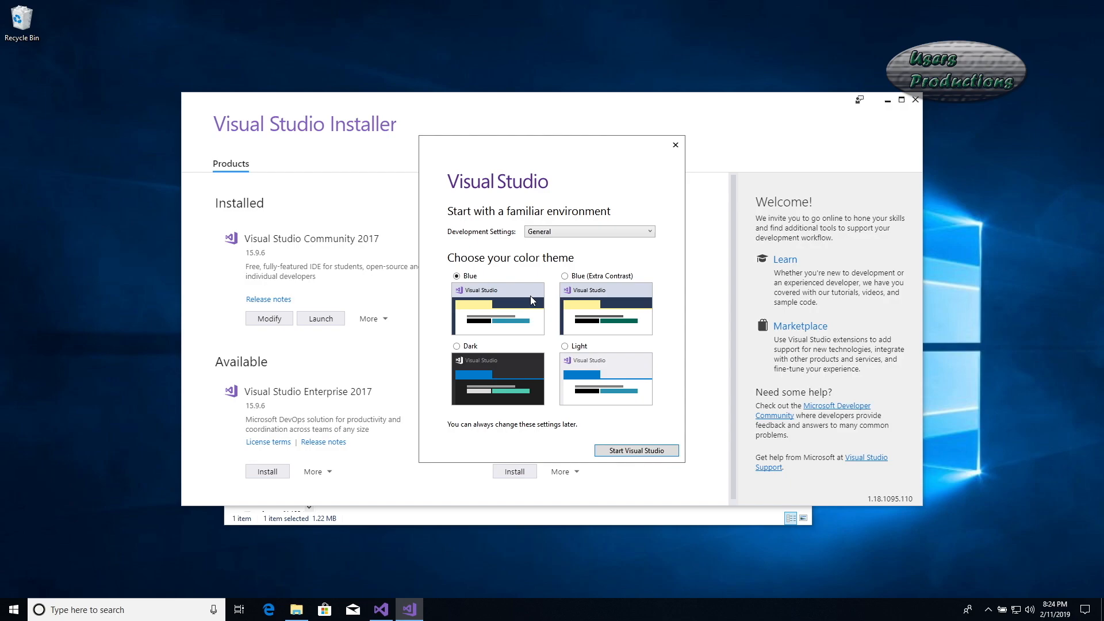
click(585, 232)
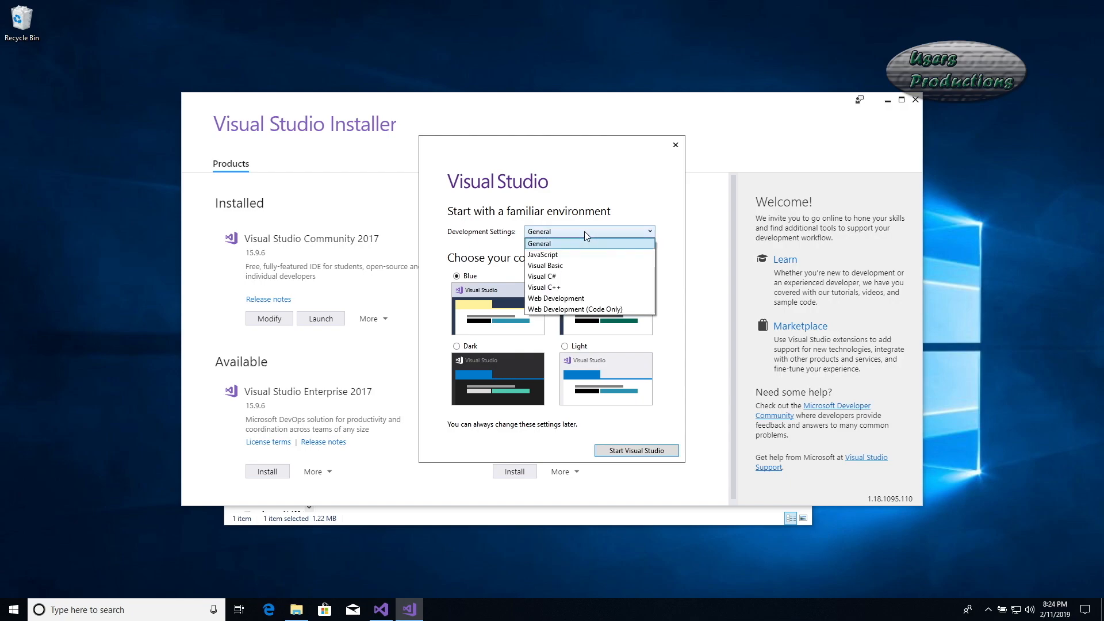
click(662, 224)
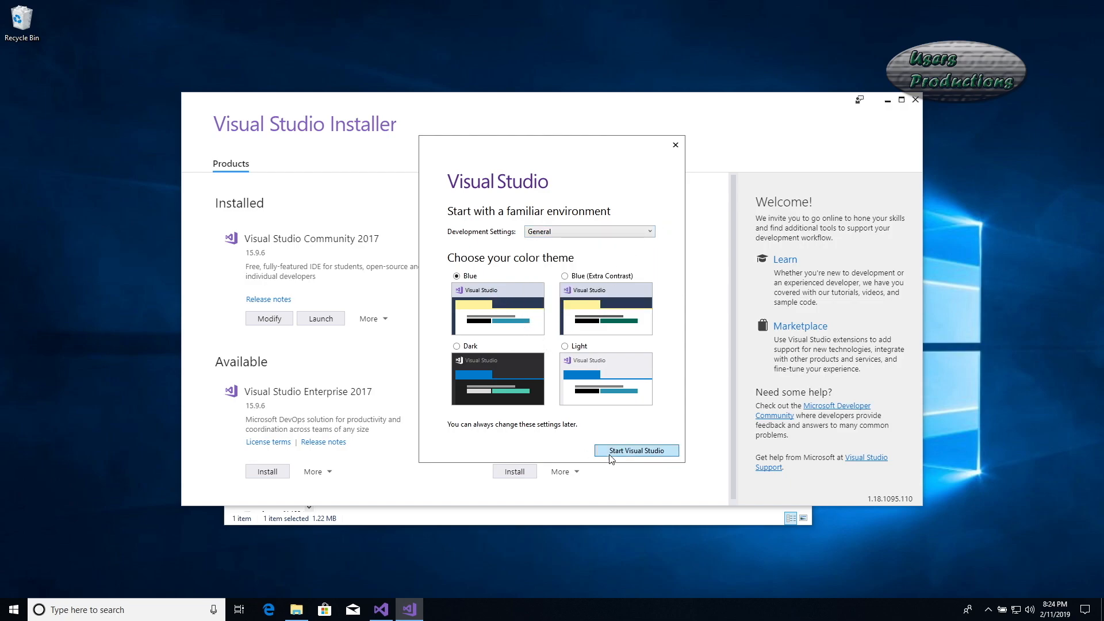
click(479, 351)
click(620, 450)
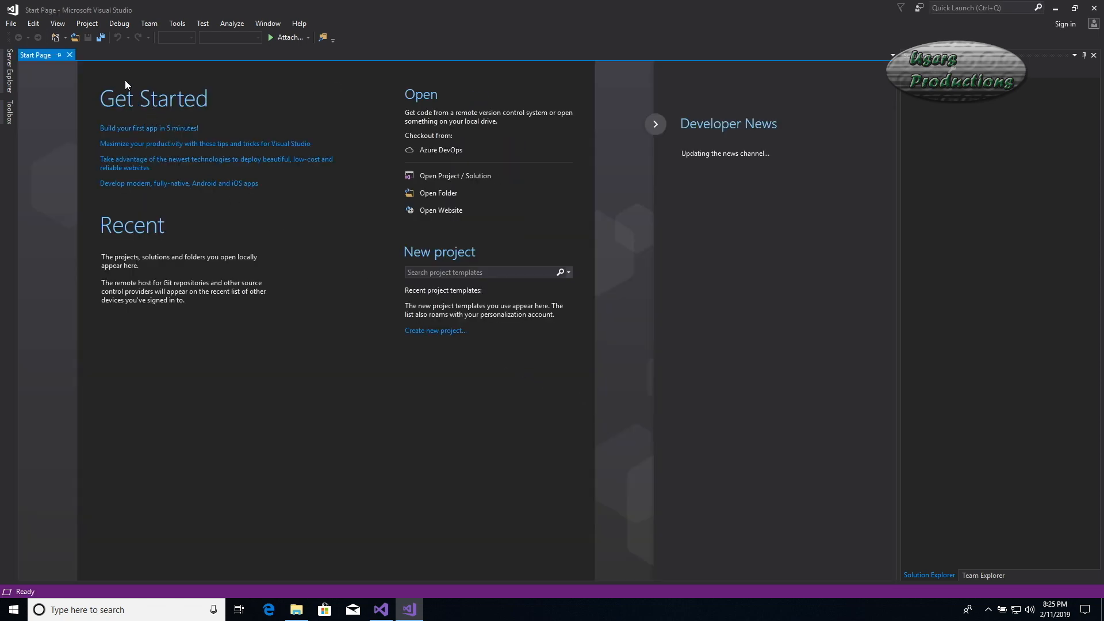
- Look through the commands Visual Studio offers in each menu from File to Help
click(12, 23)
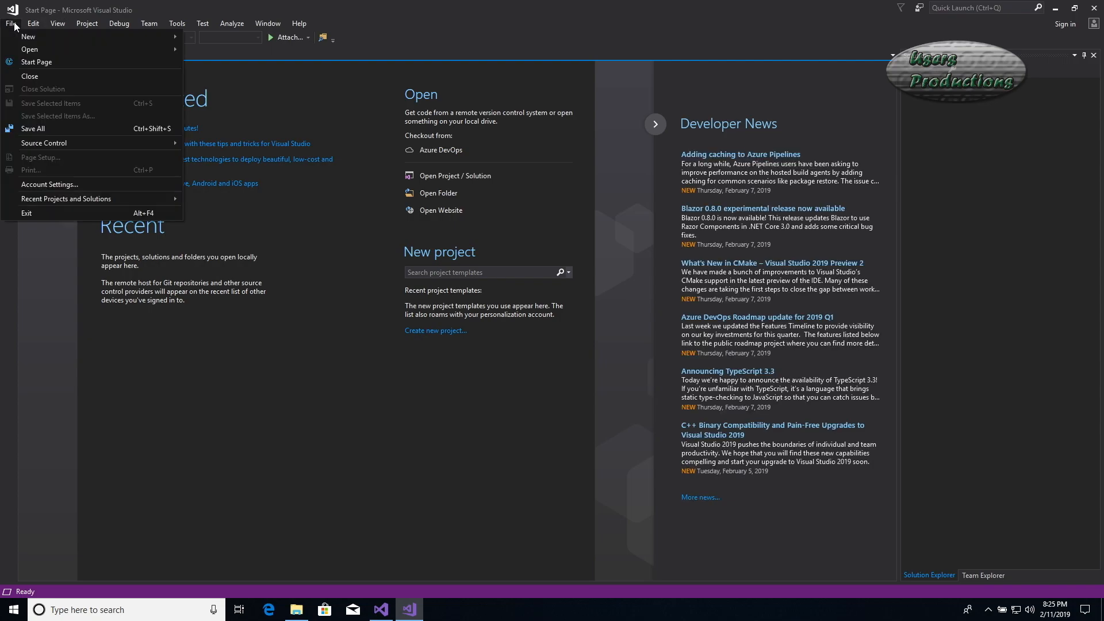
click(15, 24)
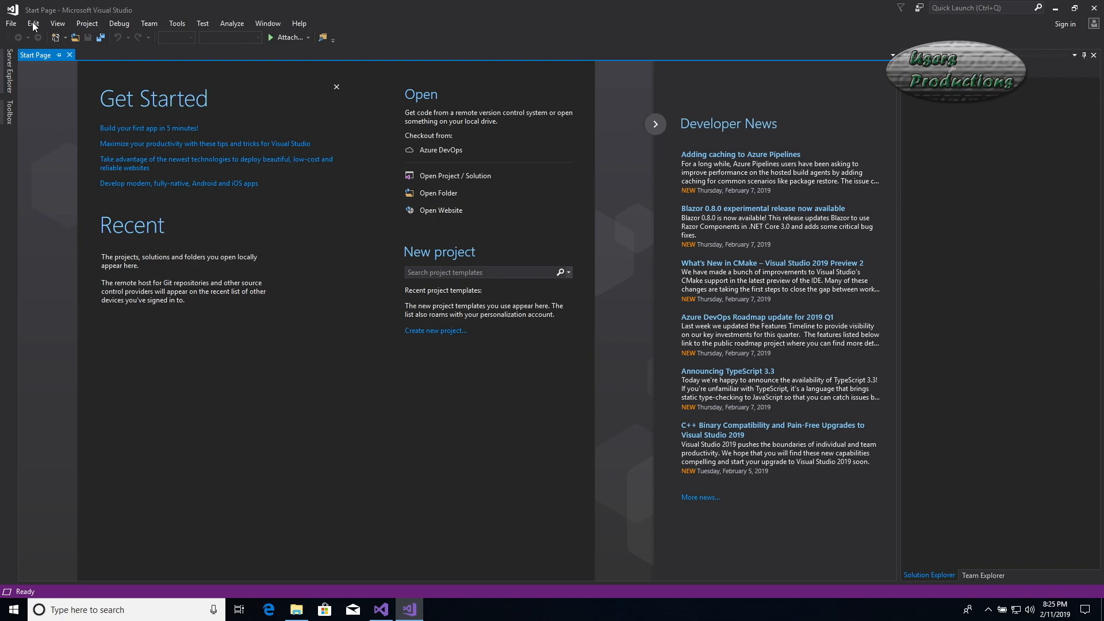
click(32, 23)
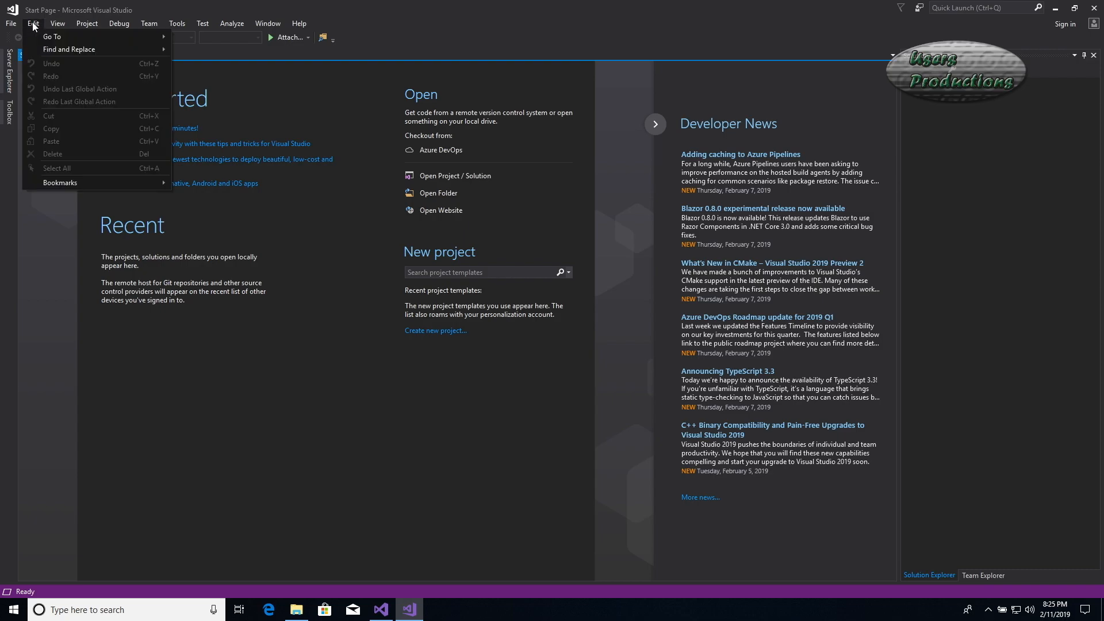
click(32, 23)
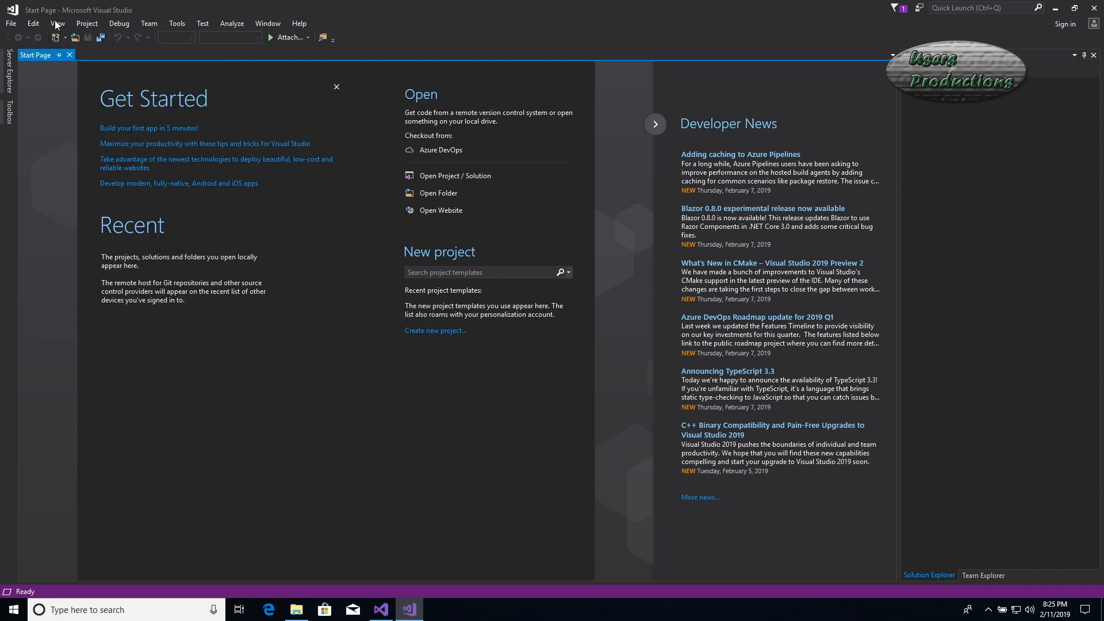
click(55, 25)
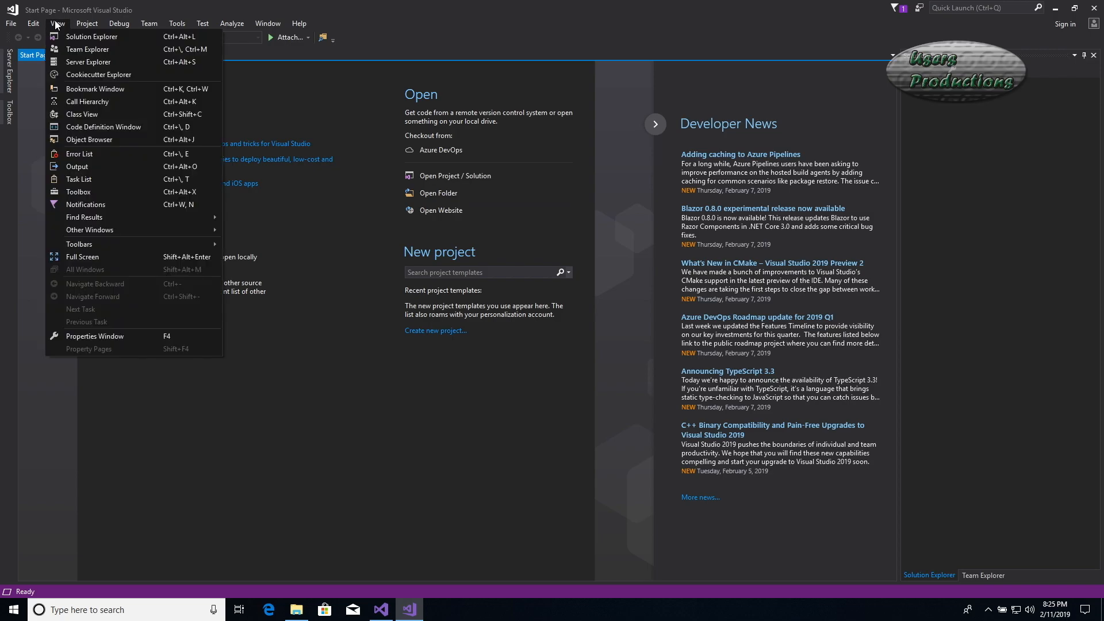
click(85, 23)
mouse_move(119, 23)
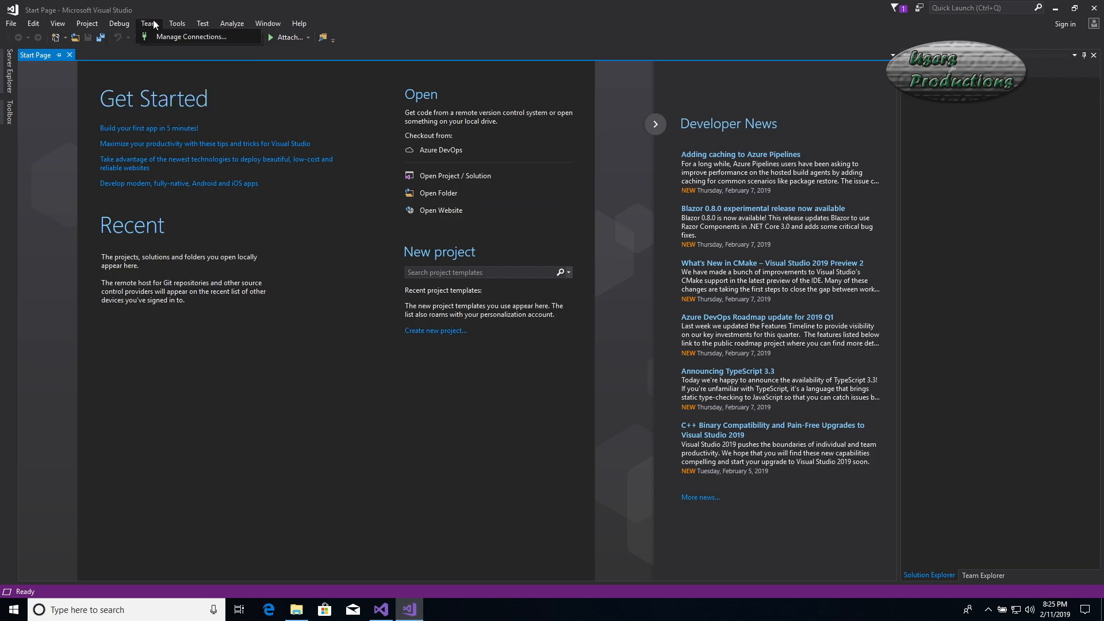
mouse_move(186, 25)
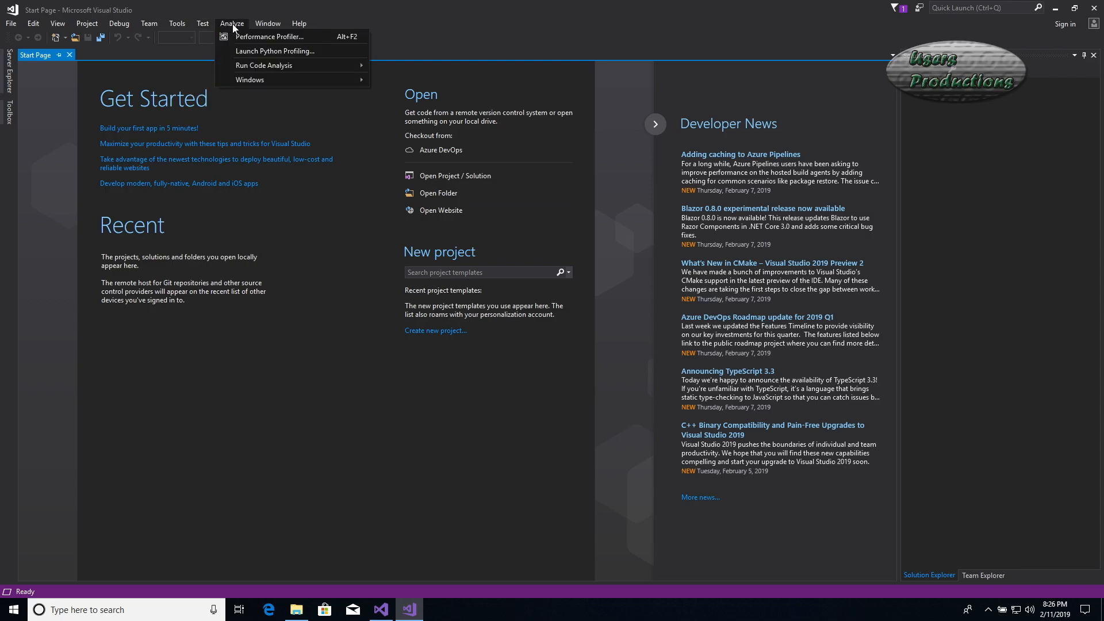
mouse_move(269, 27)
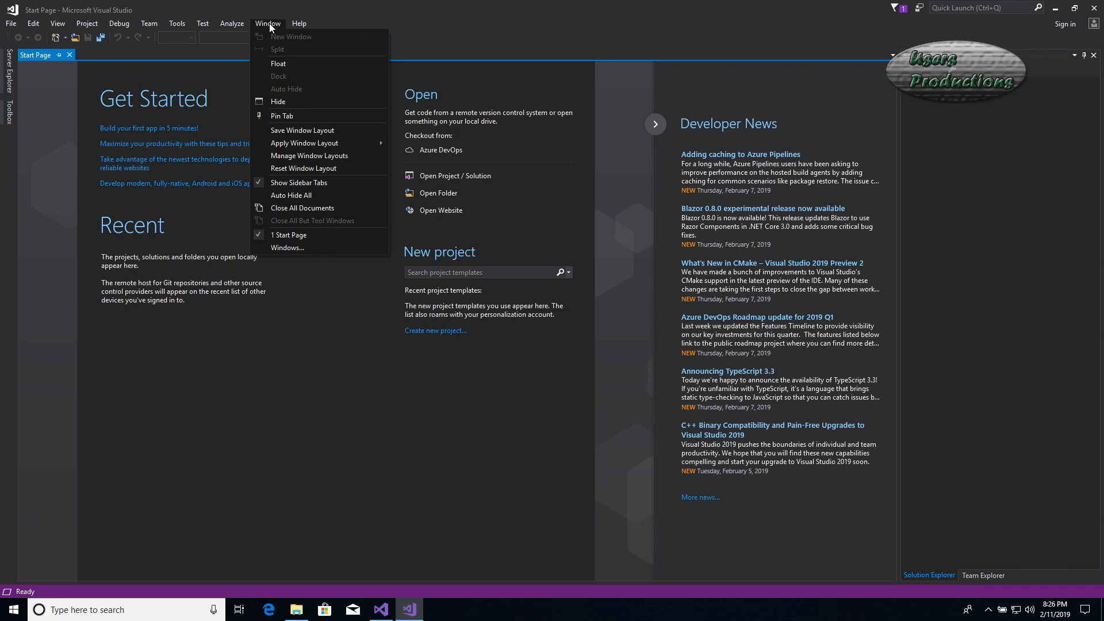
mouse_move(305, 25)
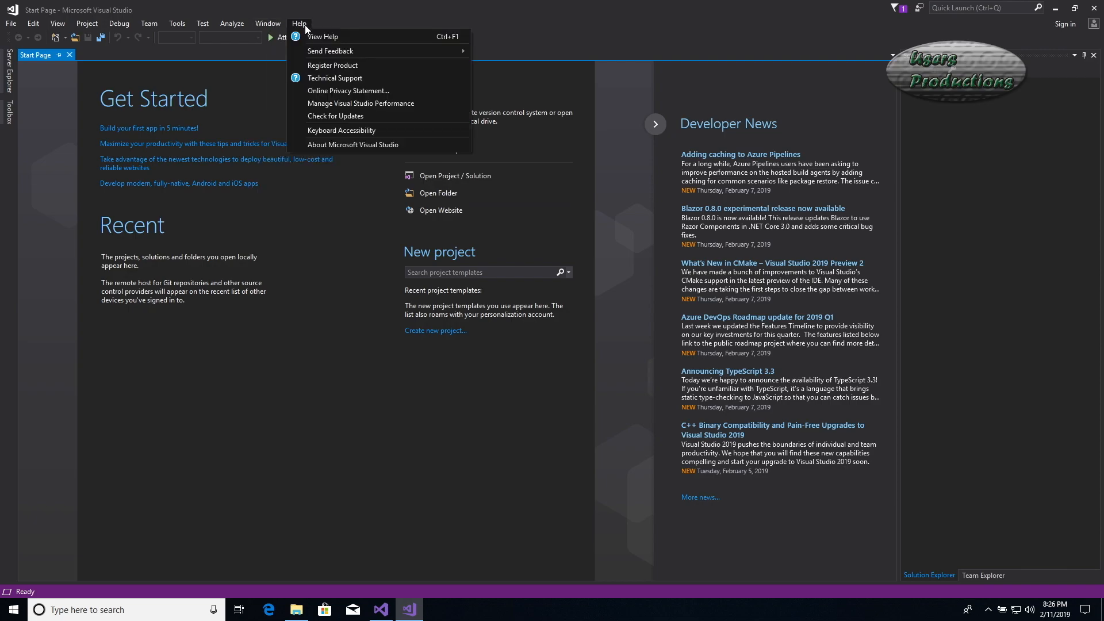
click(551, 40)
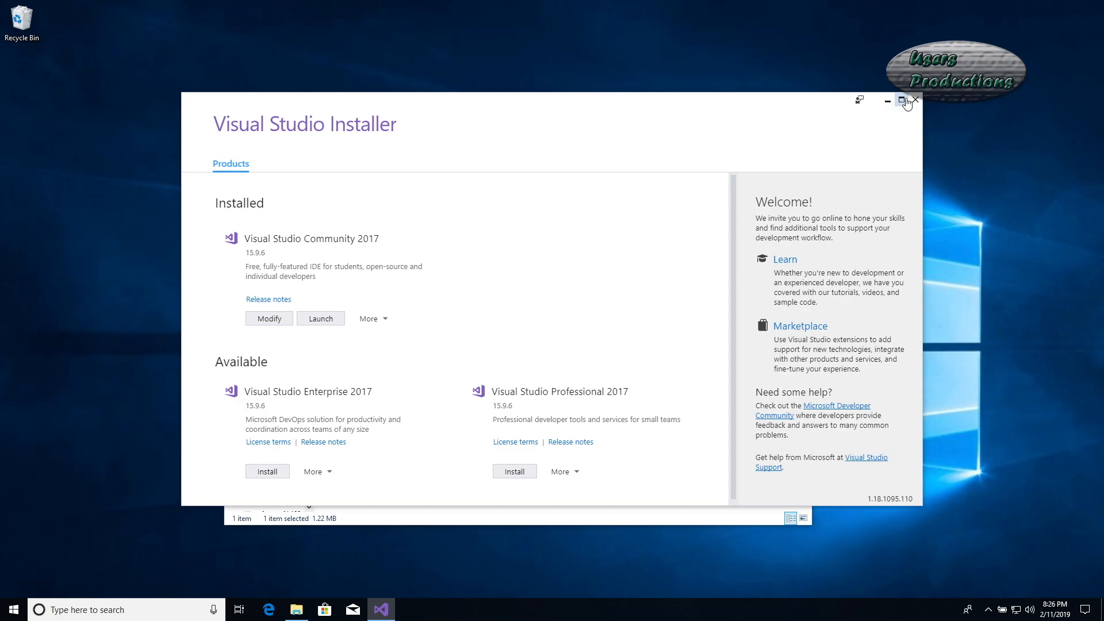
- Close the Visual Studio Installer
click(916, 101)
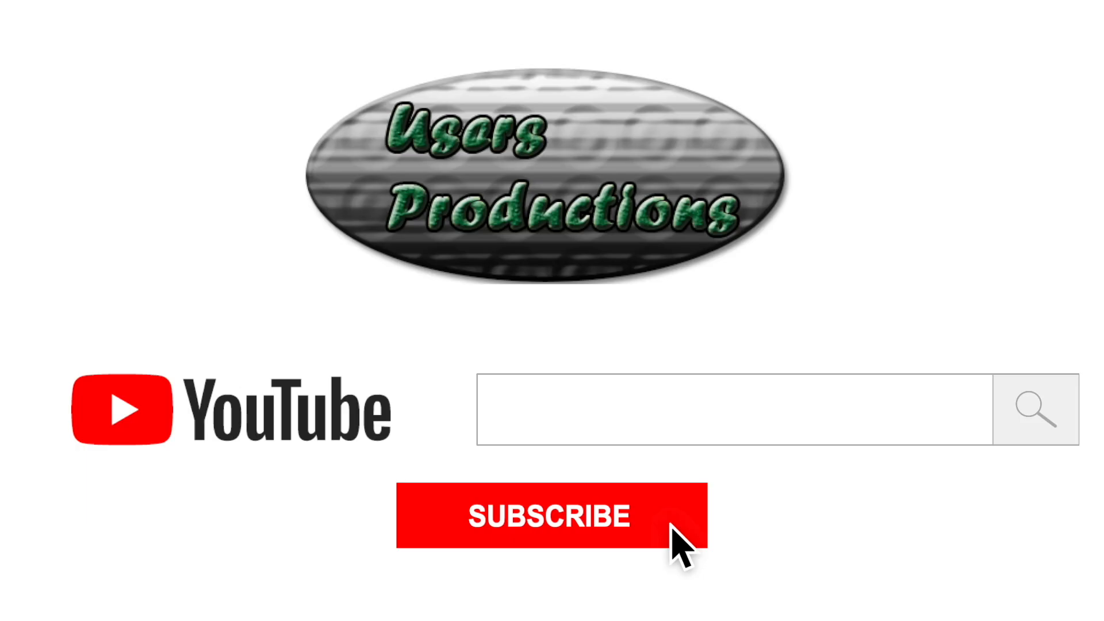